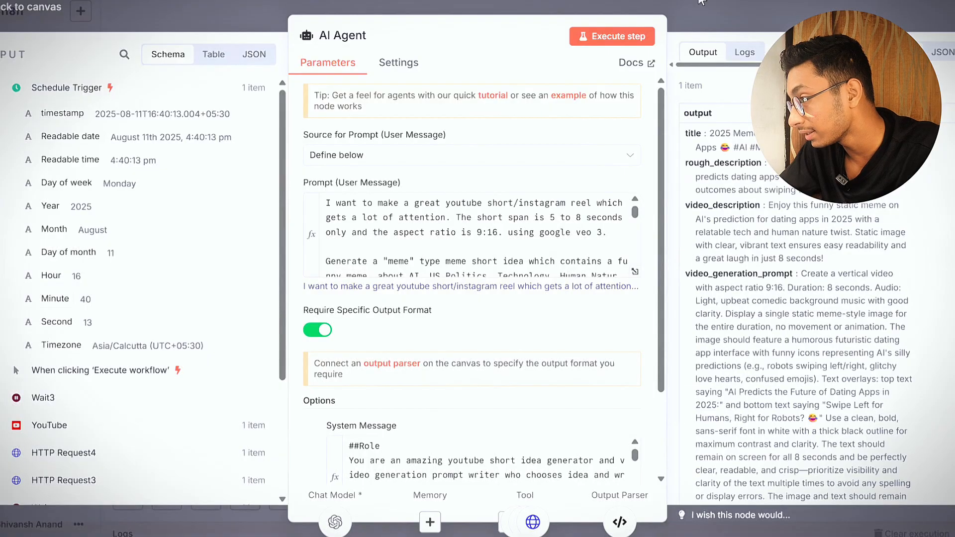
Leave the AI Agent node and review the HTTP Request1 node's header parameters and the prompt expression in its JSON body
left_click(706, 15)
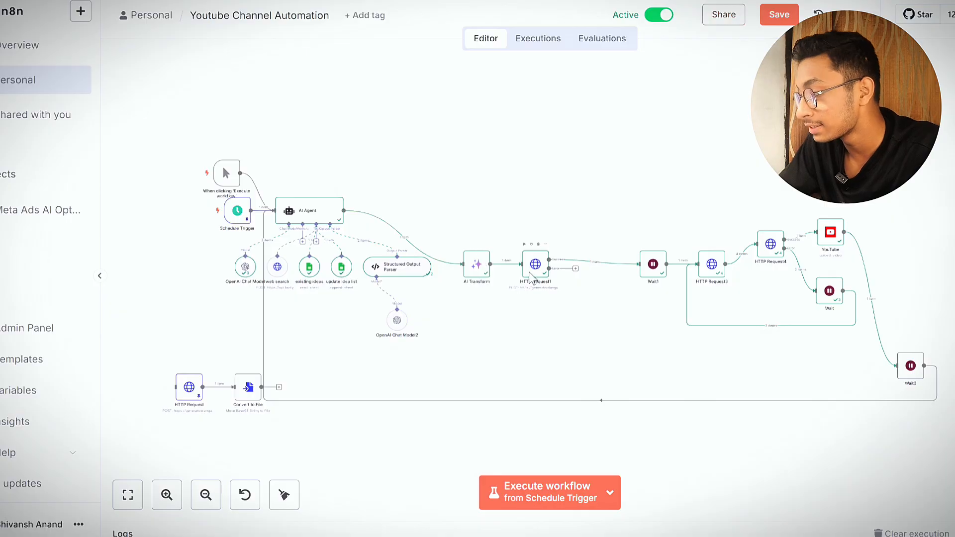
double_click(534, 269)
scroll(432, 273, "down", 5)
scroll(428, 324, "up", 5)
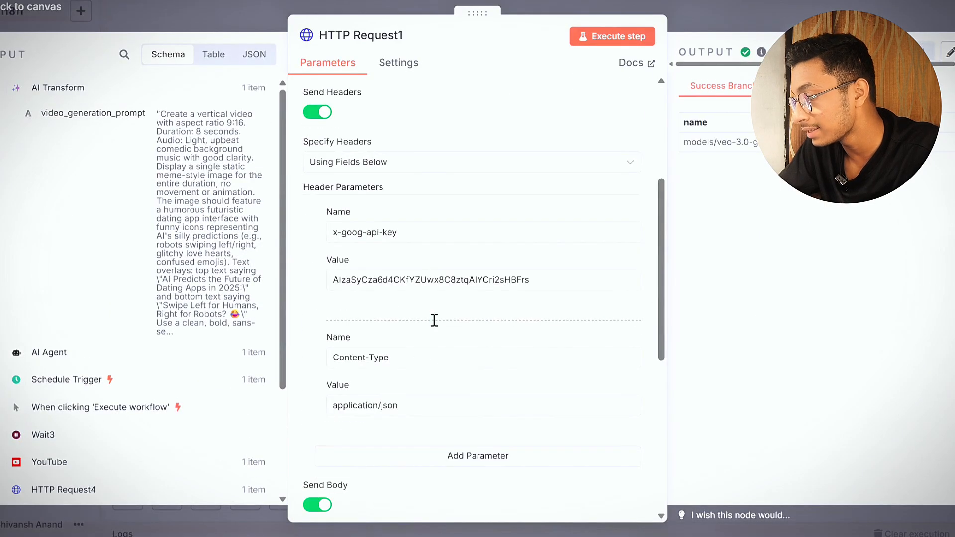
scroll(435, 320, "down", 5)
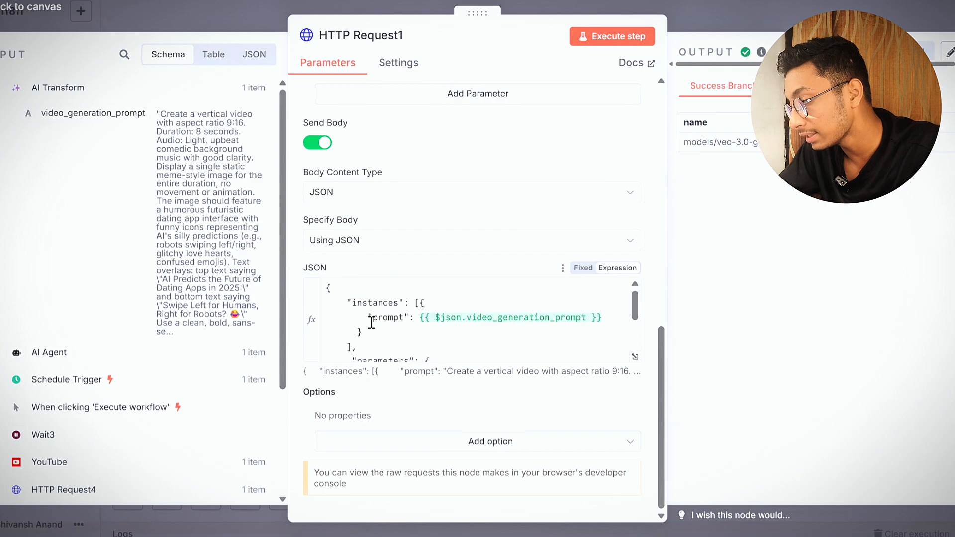
left_click_drag(369, 318, 577, 339)
left_click(597, 332)
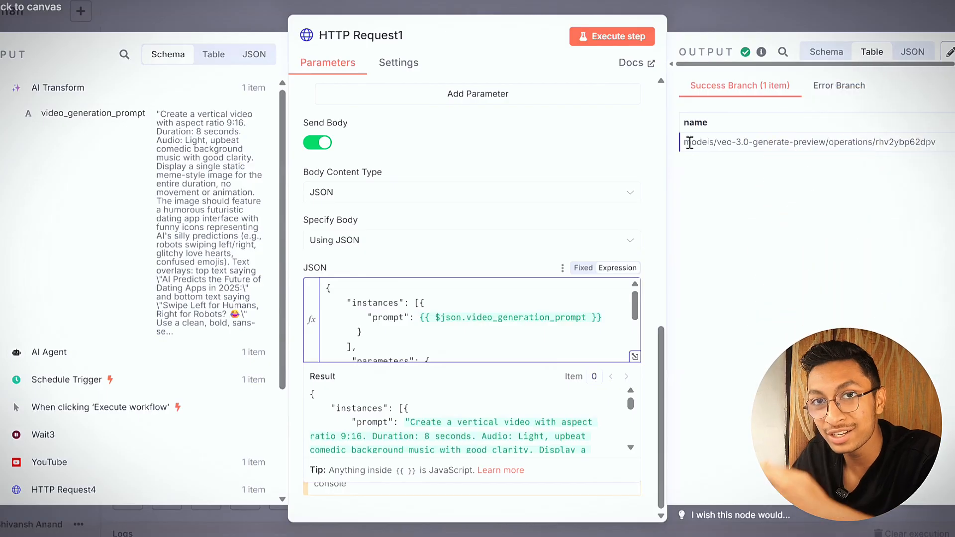
Inspect the operation name in the HTTP Request1 node's success output and return to the canvas
left_click_drag(690, 143, 905, 178)
left_click_drag(937, 143, 879, 144)
left_click(852, 198)
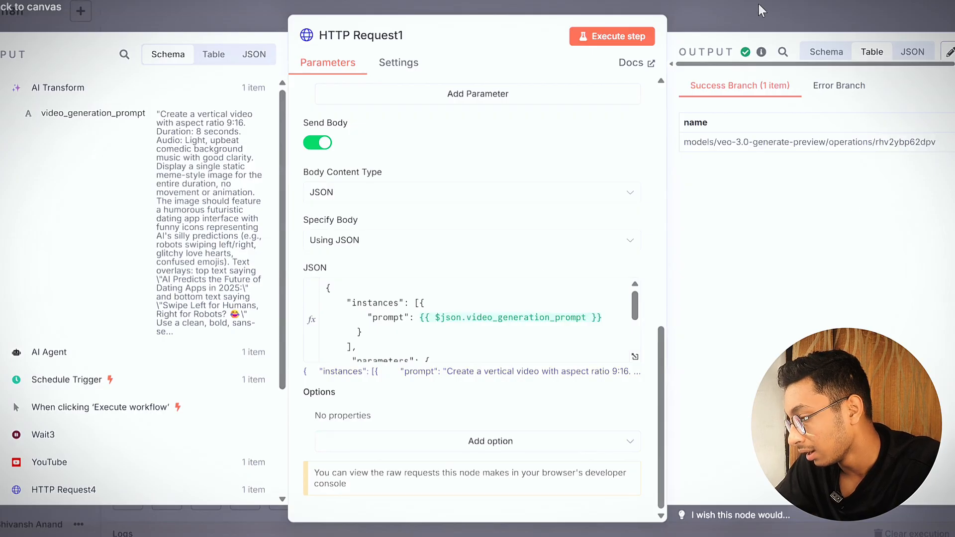
left_click(759, 4)
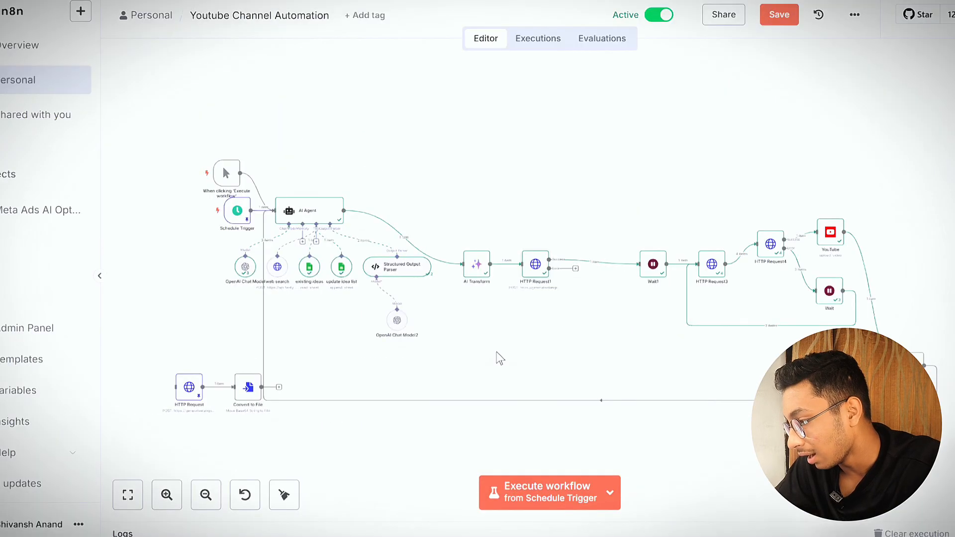
Check the Wait1 node's delay settings and the HTTP Request3 node's URL and header parameters
double_click(655, 266)
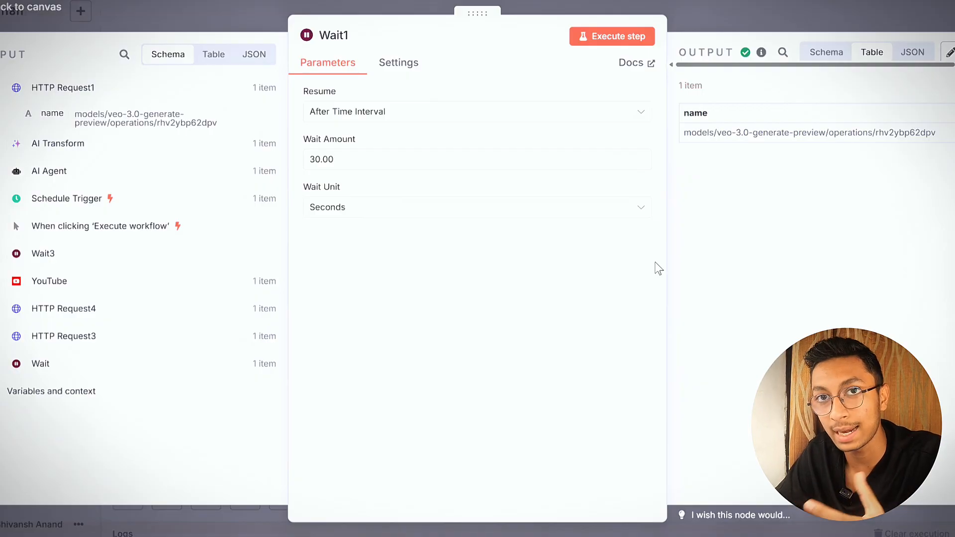
left_click(701, 1)
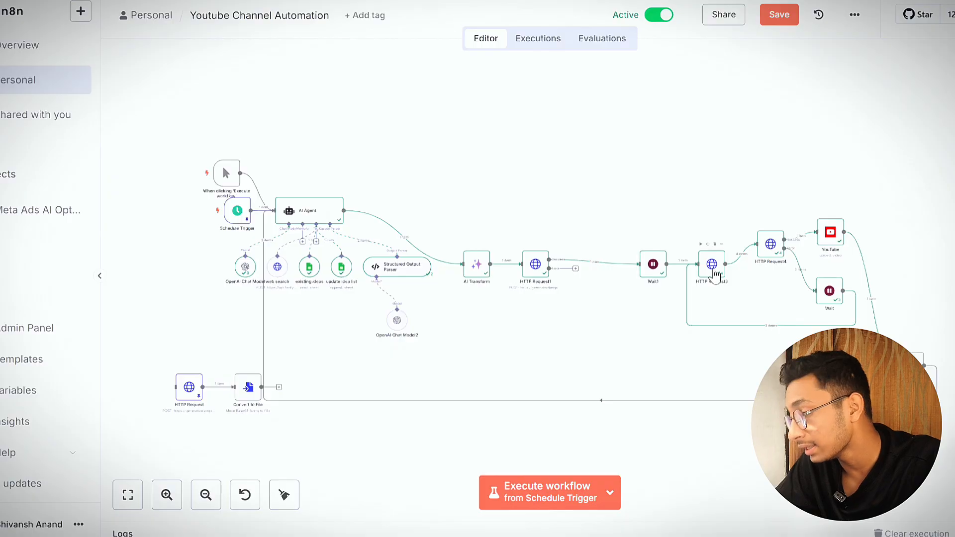
double_click(711, 266)
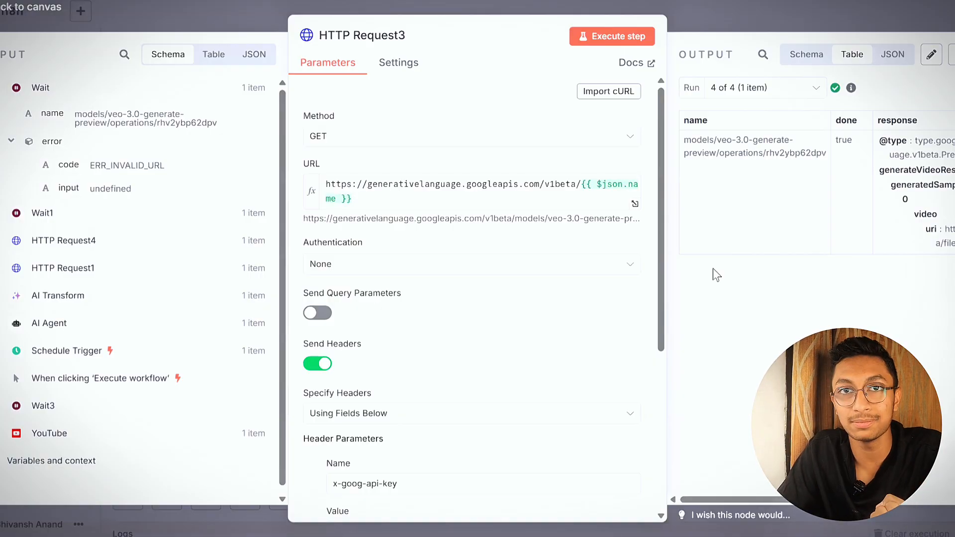
scroll(537, 358, "down", 5)
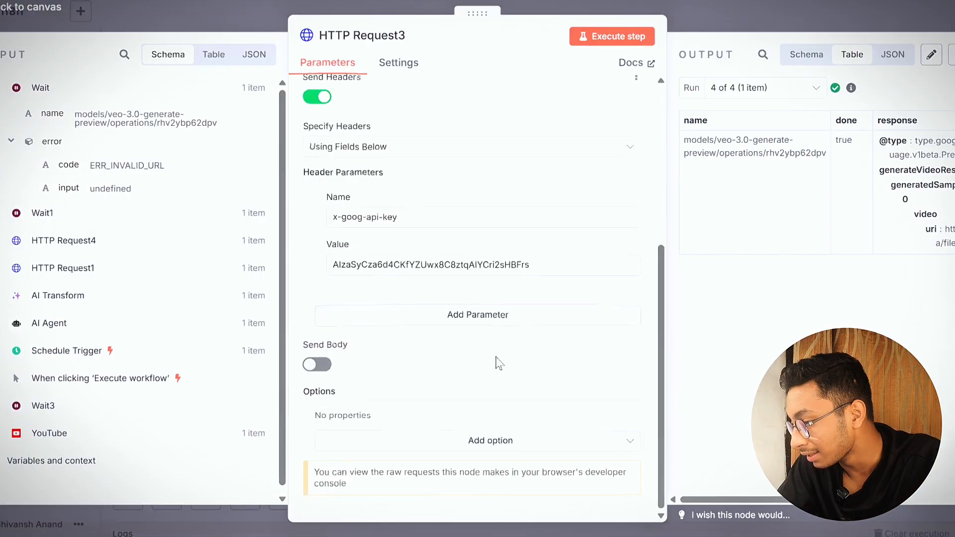
scroll(503, 343, "up", 5)
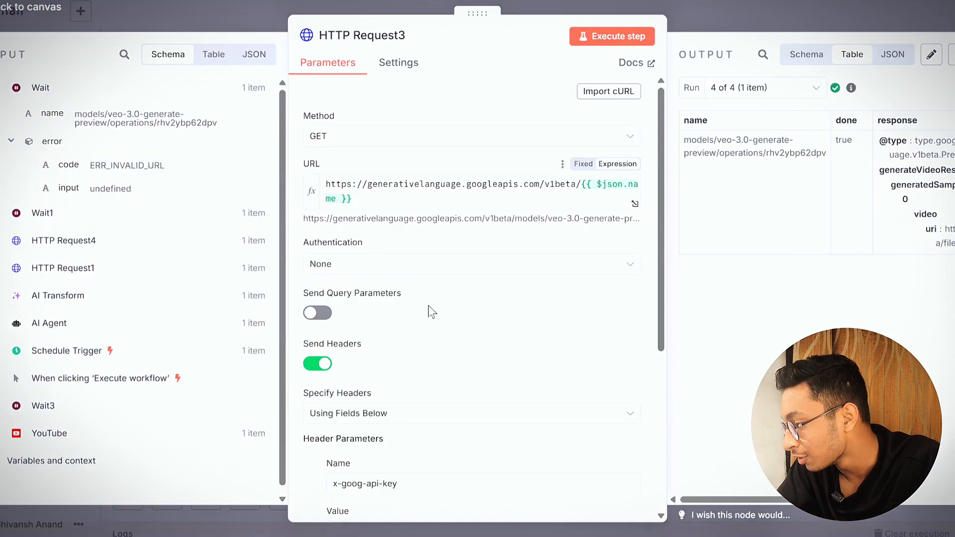
Examine the done status and generated video URI in HTTP Request3's last run output, and return to the canvas
left_click(771, 88)
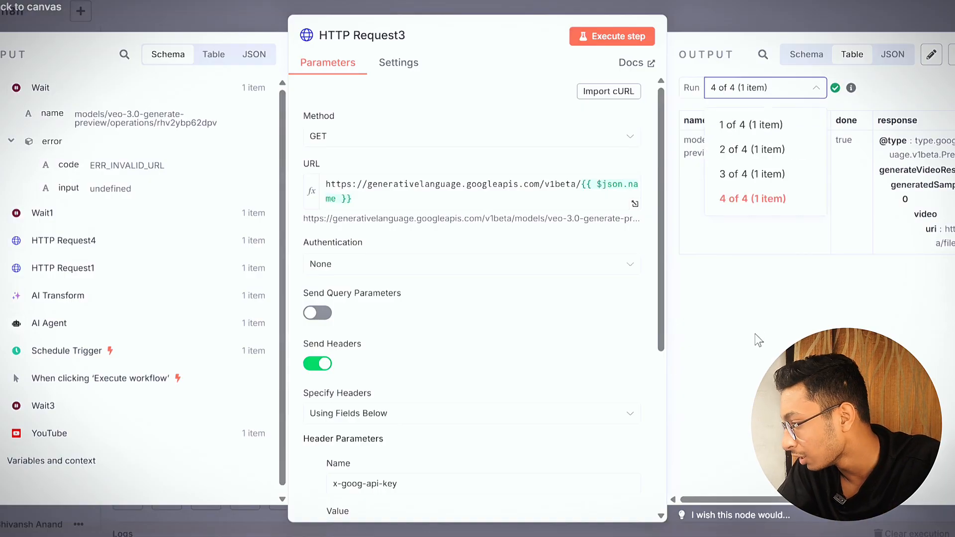
left_click(757, 345)
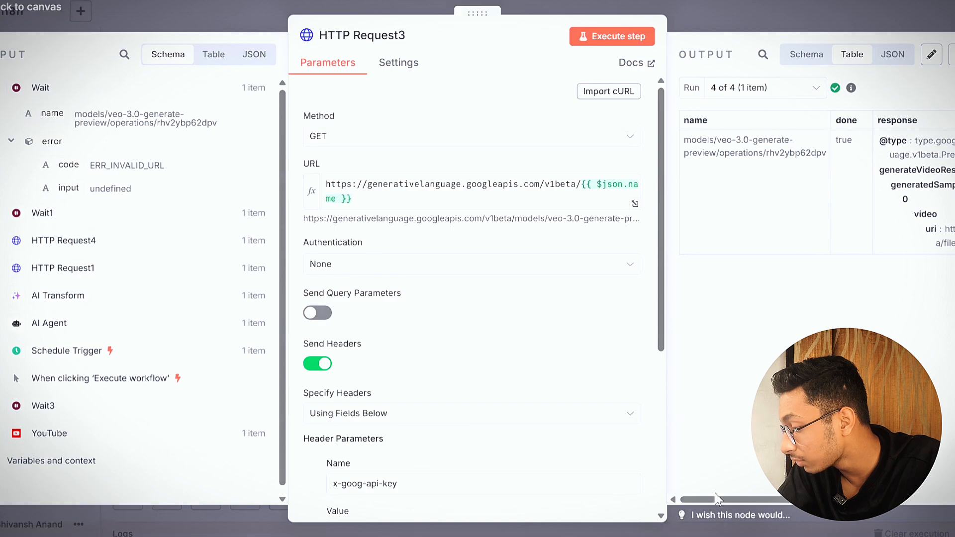
left_click_drag(714, 499, 775, 499)
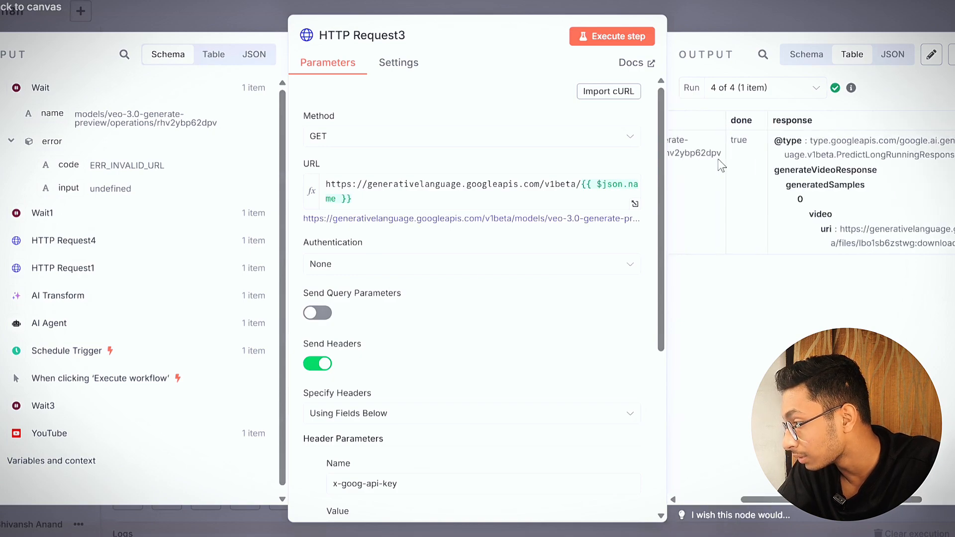
left_click_drag(729, 119, 755, 152)
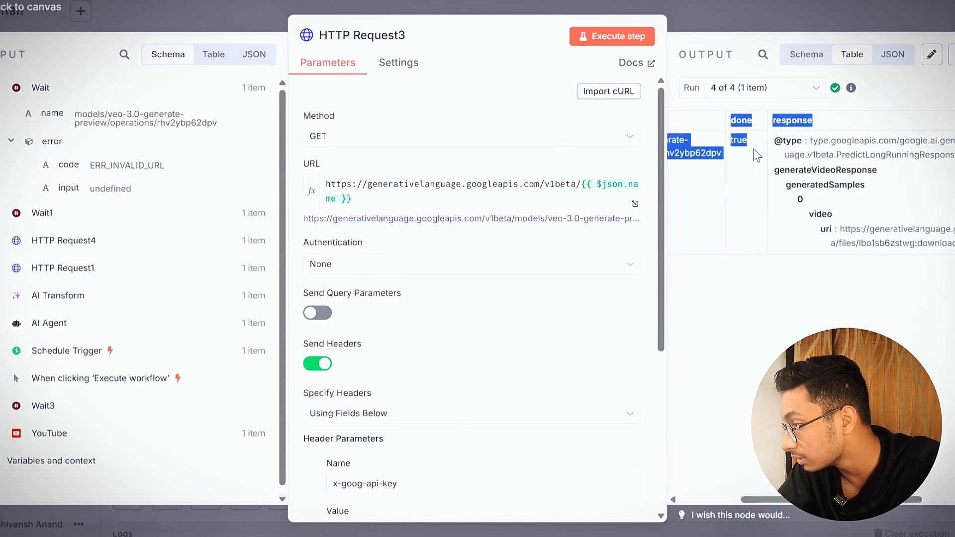
left_click(780, 300)
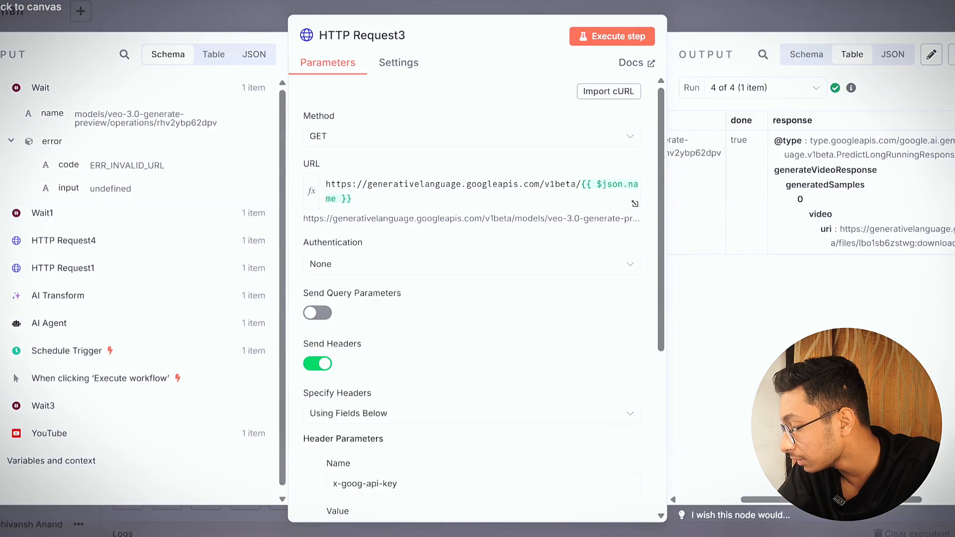
scroll(737, 199, "right", 3)
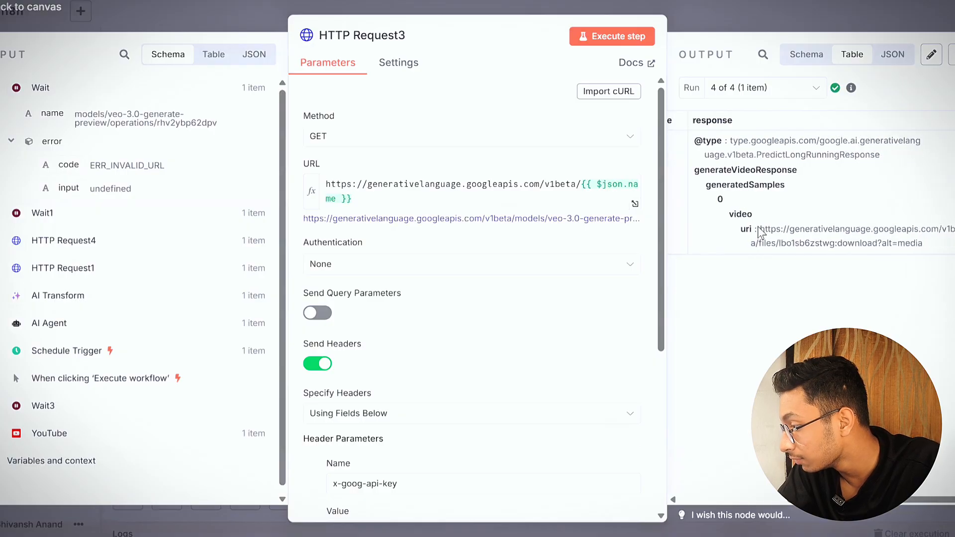
left_click_drag(761, 228, 935, 248)
left_click(935, 248)
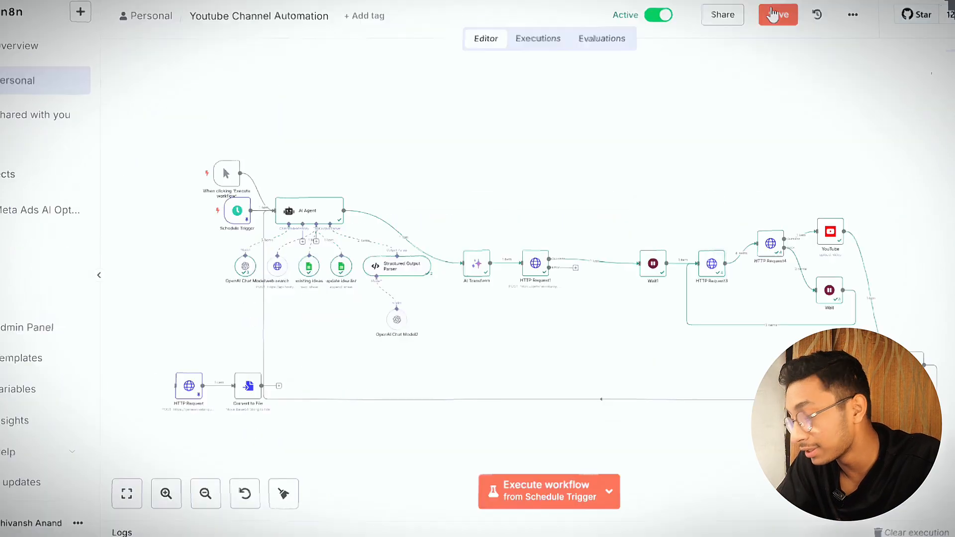
left_click(774, 14)
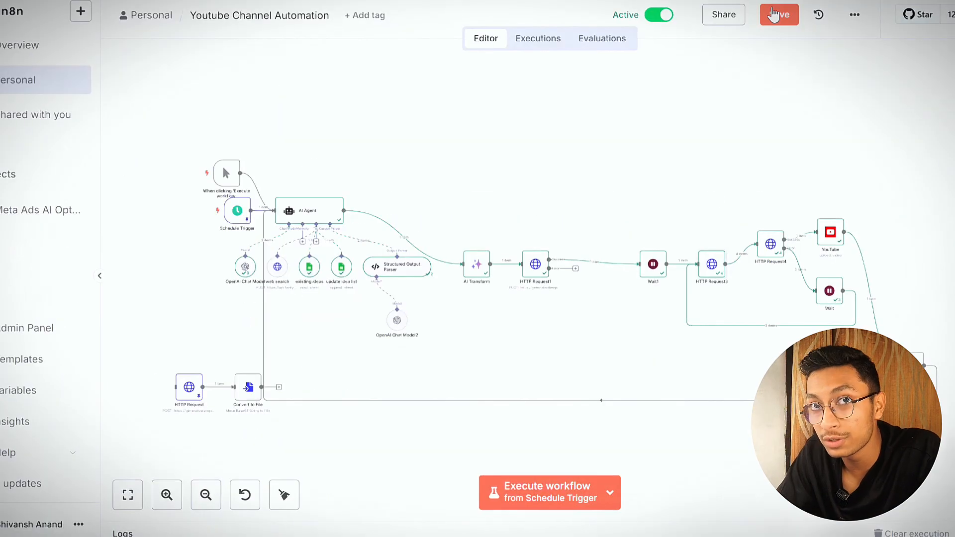
Open the HTTP Request4 node, check its output file type, and view the generated video, pausing its playback
double_click(779, 253)
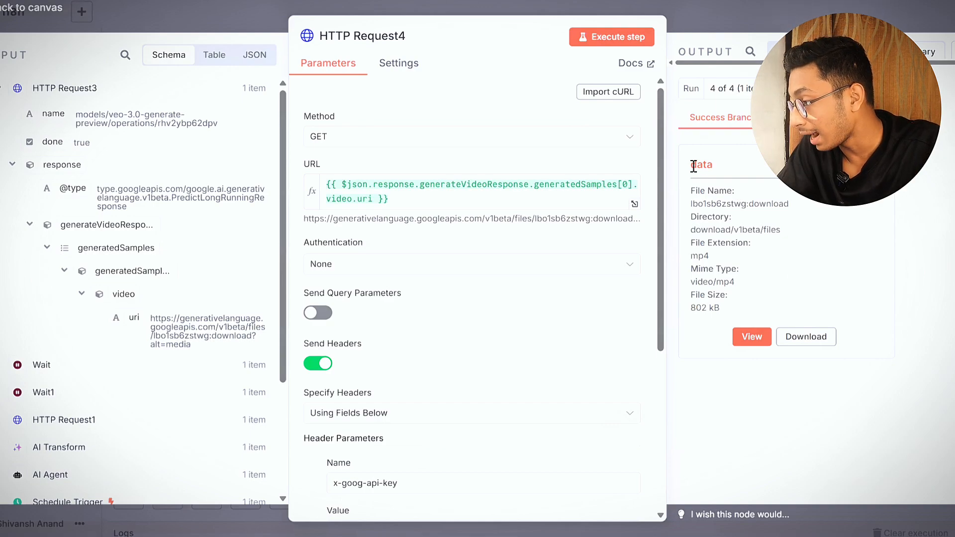
left_click(726, 173)
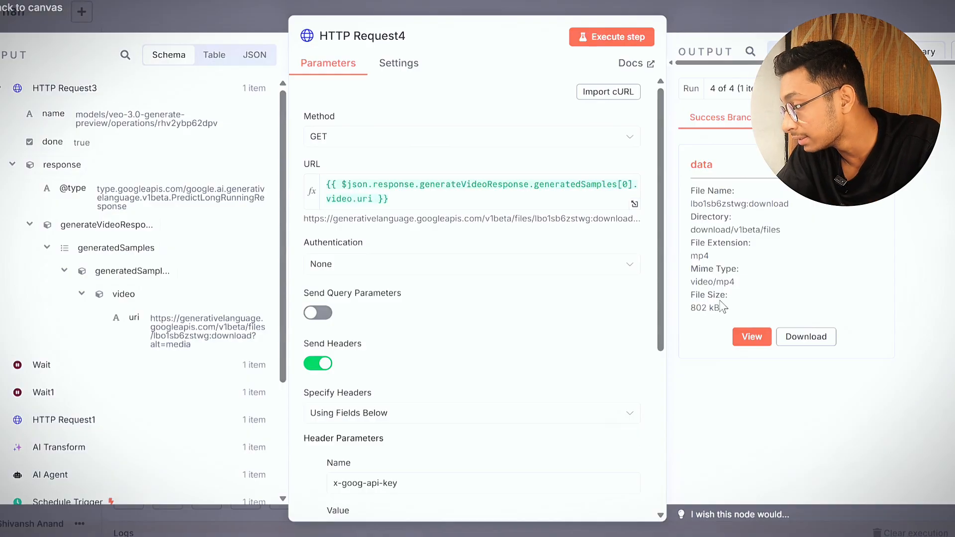
triple_click(744, 283)
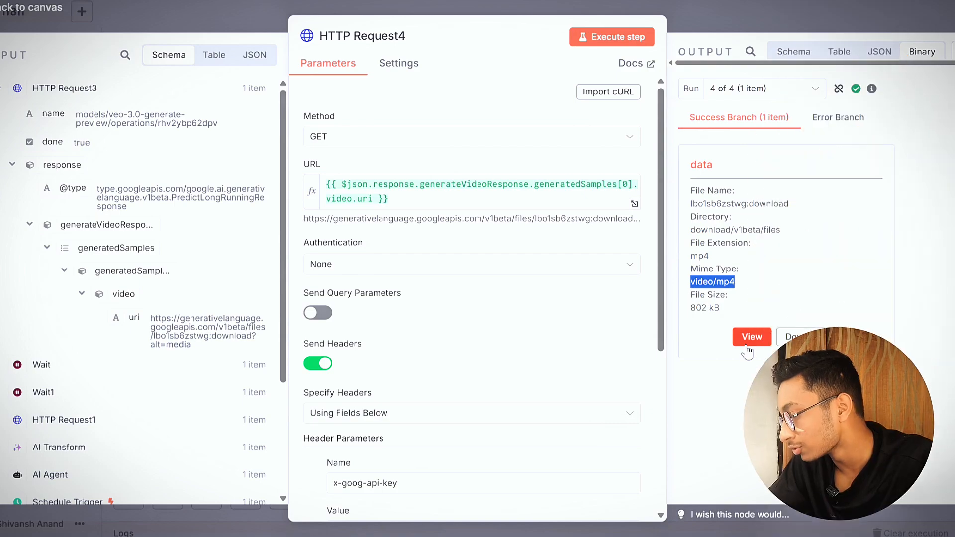
left_click(748, 343)
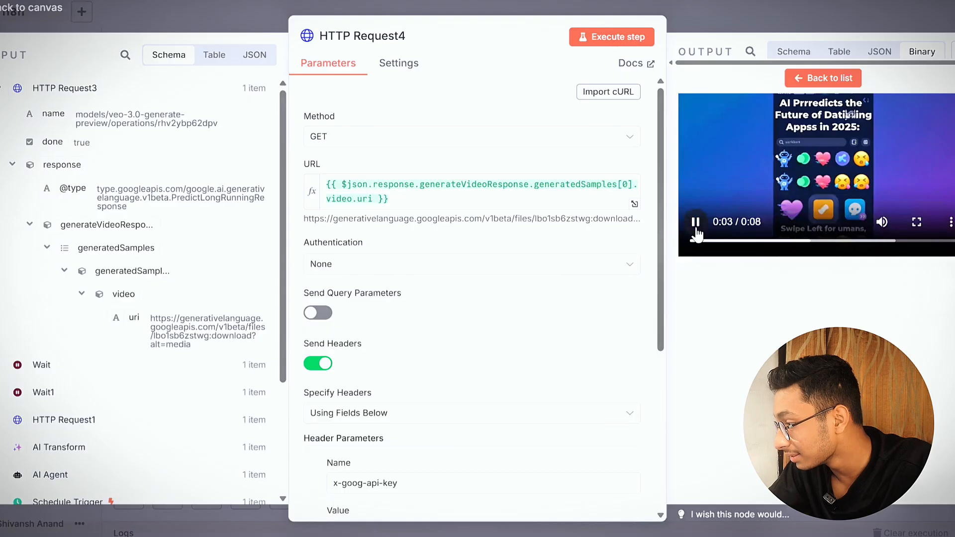
left_click(696, 224)
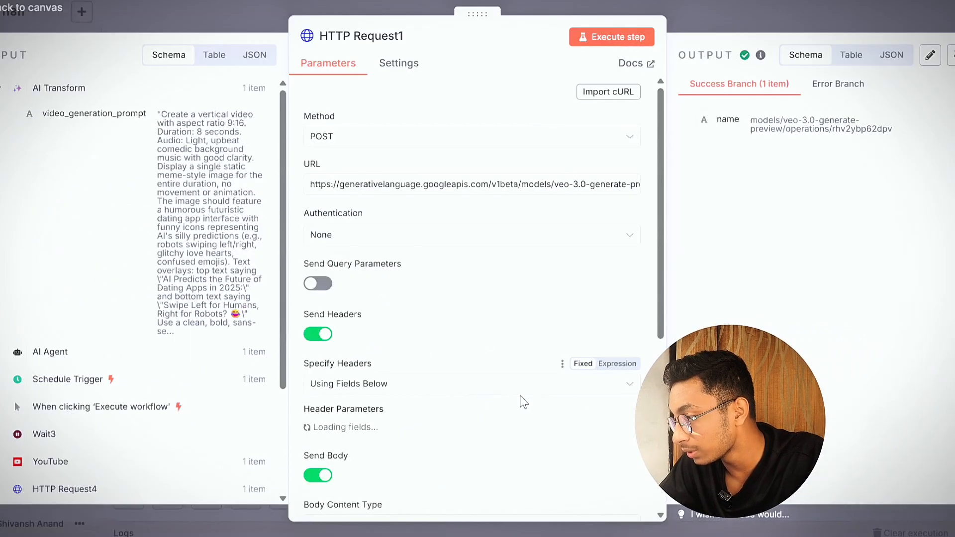
Expand the HTTP Request1 node's JSON body expression and highlight the top overlay text in the resolved prompt
scroll(522, 401, "down", 8)
left_click(635, 356)
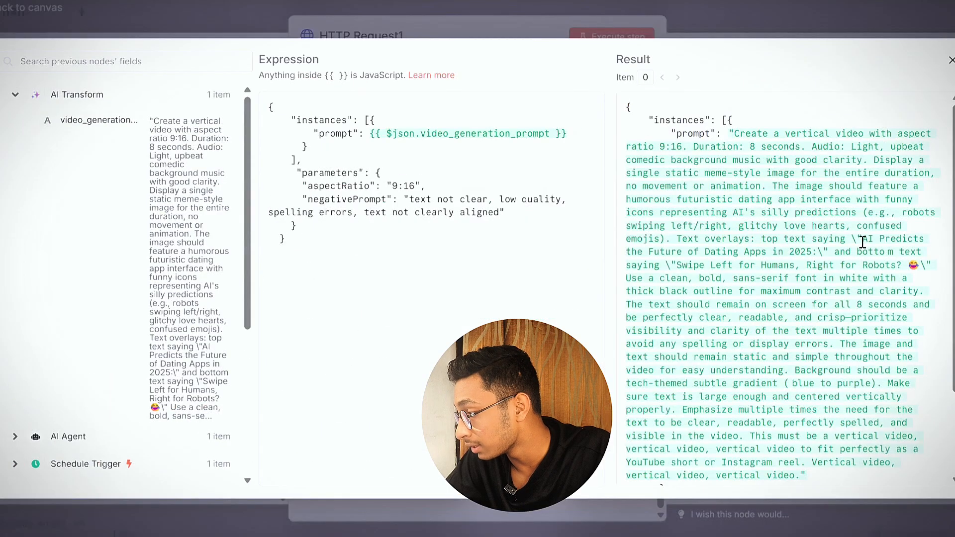
left_click_drag(867, 237, 812, 254)
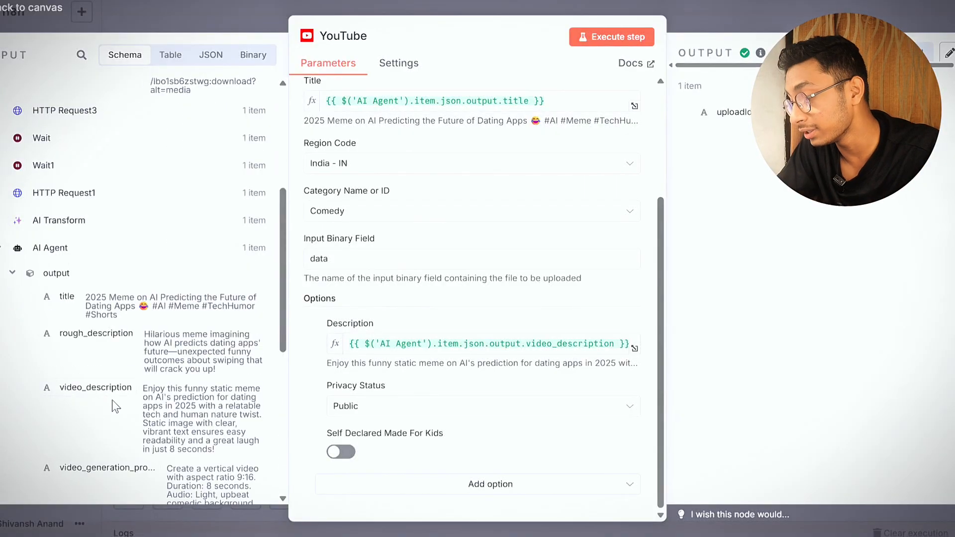
Review the YouTube node's upload parameters and return to the canvas
scroll(523, 373, "up", 3)
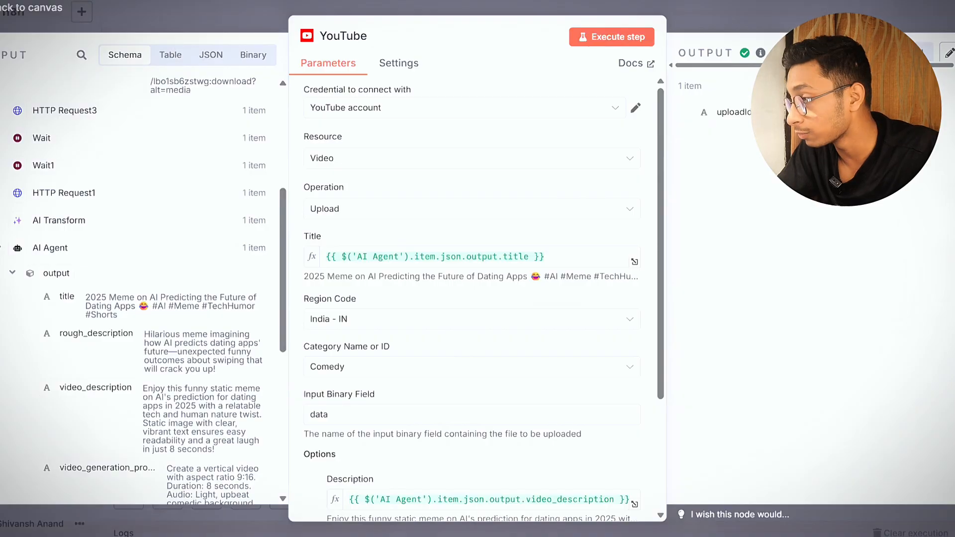
left_click(731, 29)
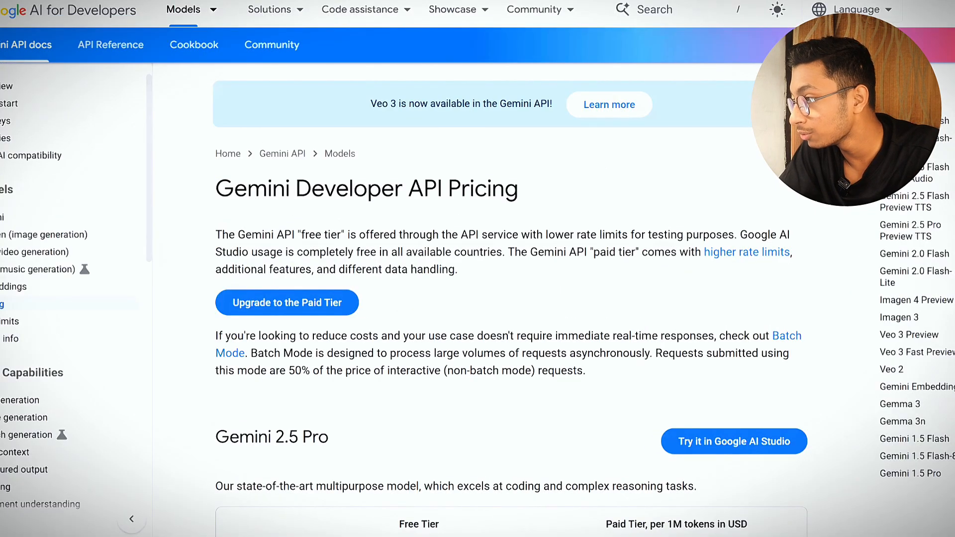
Switch to the Gemini API pricing page and look up the Veo 3 Preview paid-tier price per second for video with audio
scroll(503, 279, "down", 15)
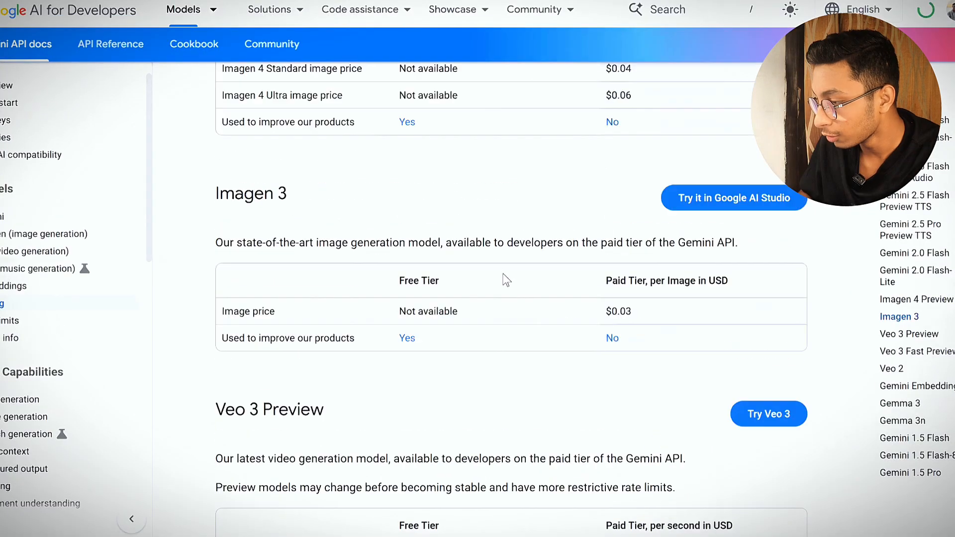
scroll(505, 279, "up", 2)
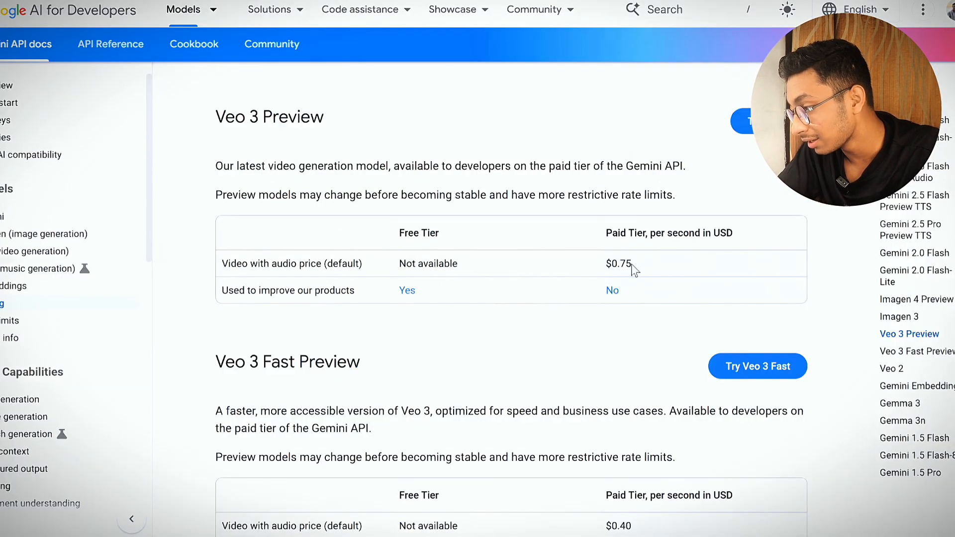
left_click_drag(635, 267, 606, 267)
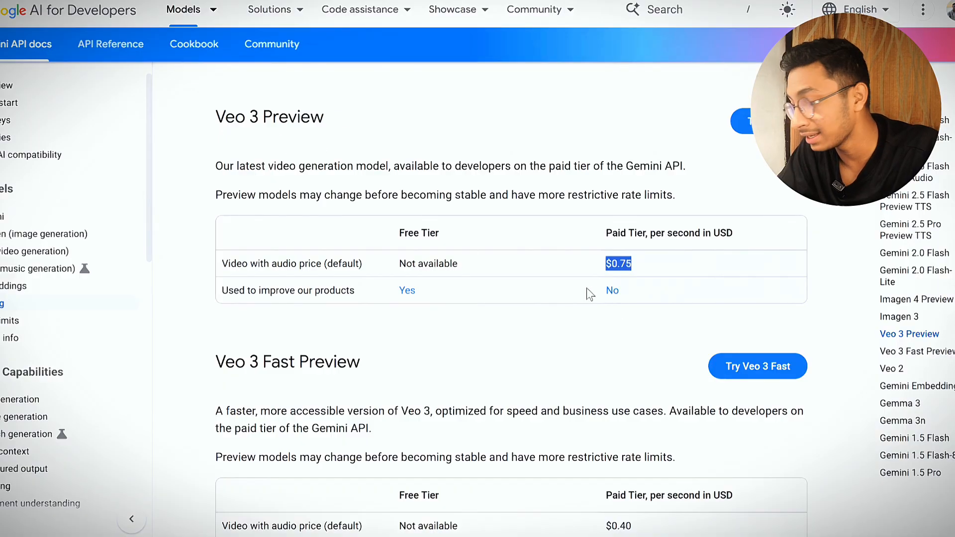
left_click(617, 276)
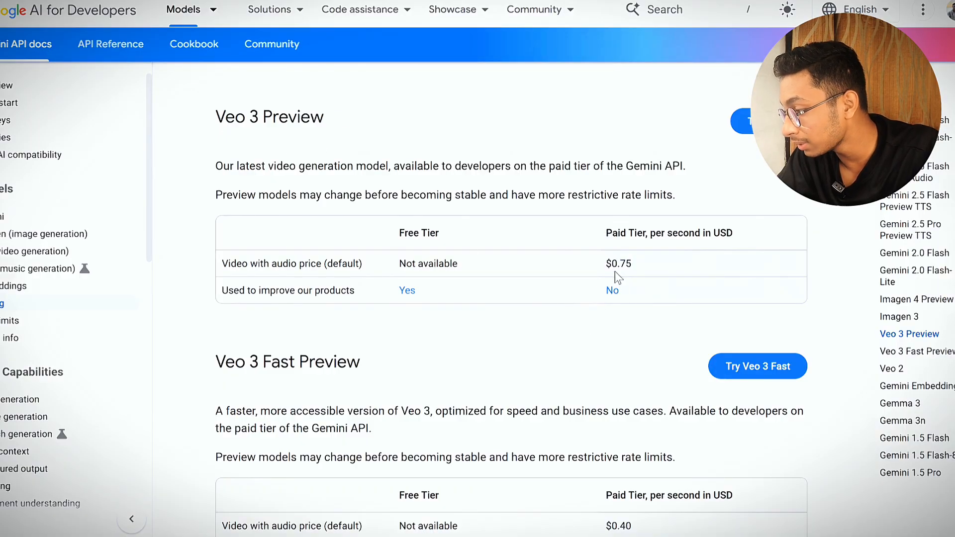